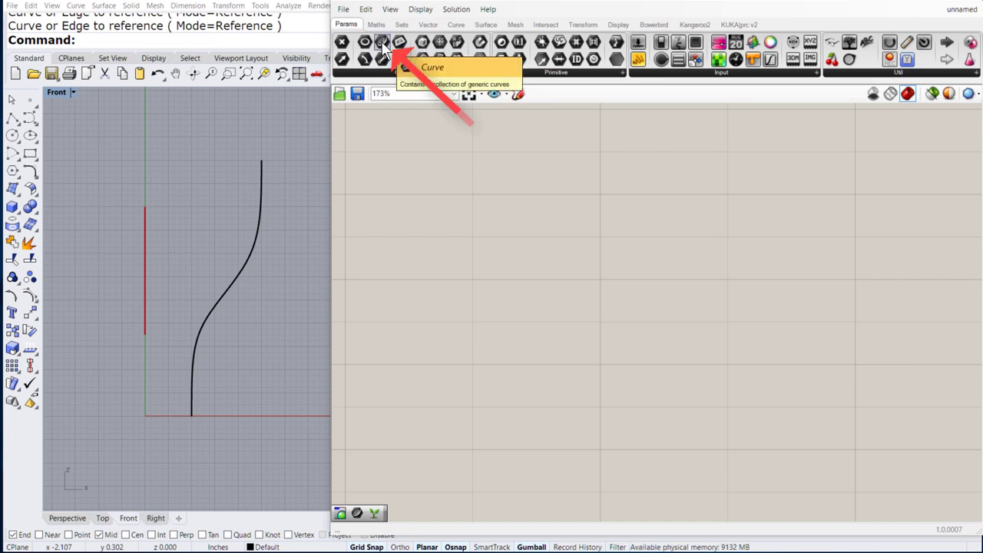
Step: Place two Curve parameters on the empty canvas, one above the other
{"action": "left_click_drag", "start_coordinate": [381, 41], "coordinate": [487, 171]}
{"action": "left_click_drag", "start_coordinate": [516, 223], "coordinate": [425, 307]}
{"action": "left_click", "coordinate": [426, 235]}
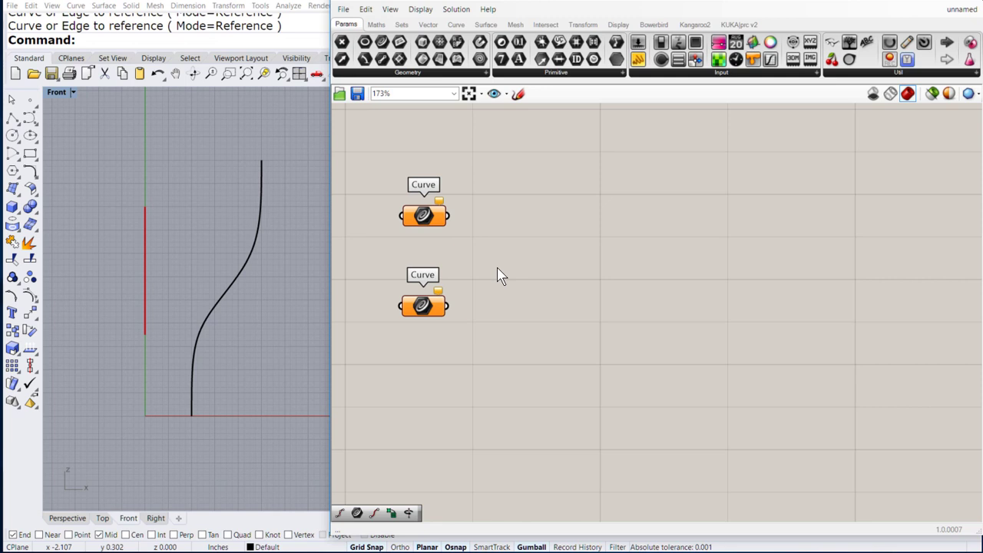
Step: Reference the S-shaped profile in the upper Curve parameter and the vertical axis line in the lower one
{"action": "right_click", "coordinate": [427, 219]}
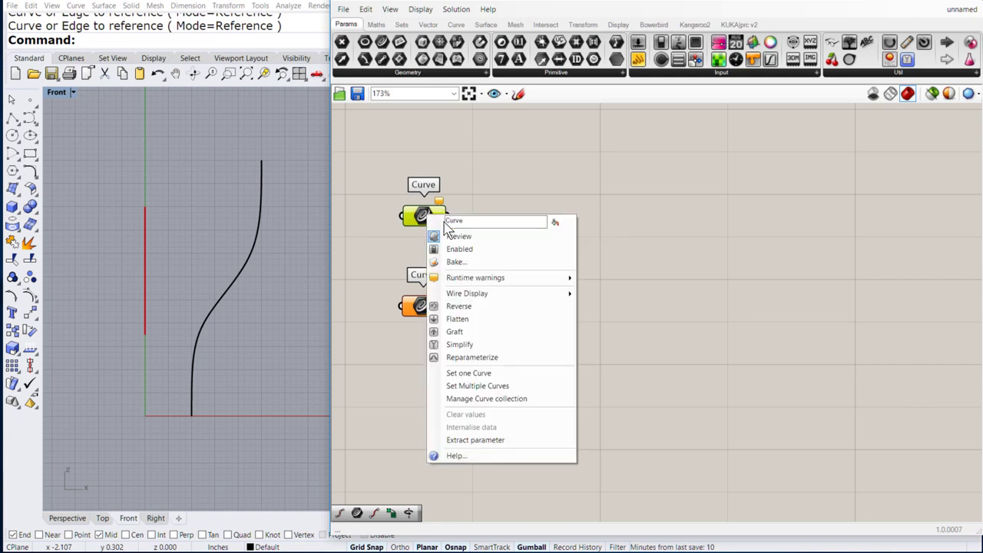
{"action": "left_click", "coordinate": [477, 374]}
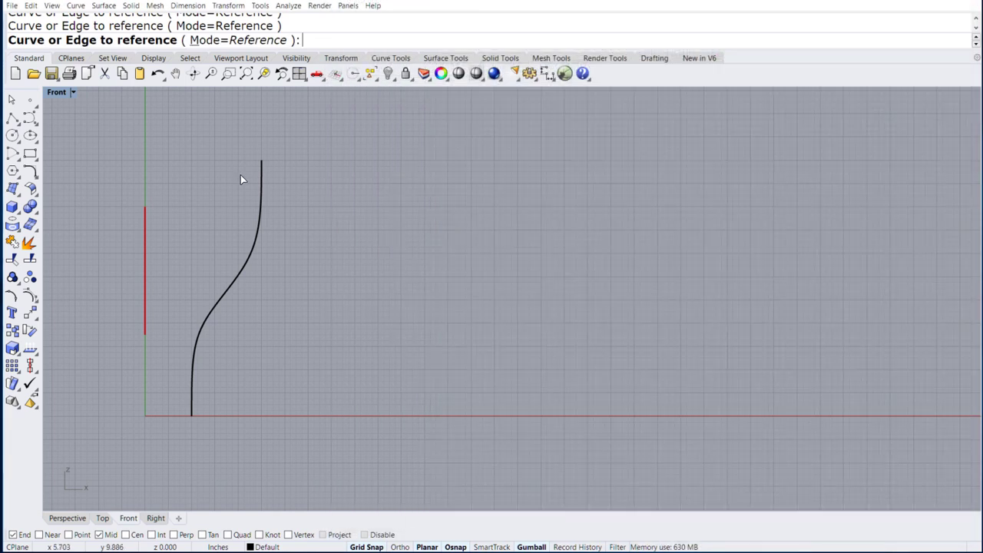
{"action": "left_click", "coordinate": [262, 188]}
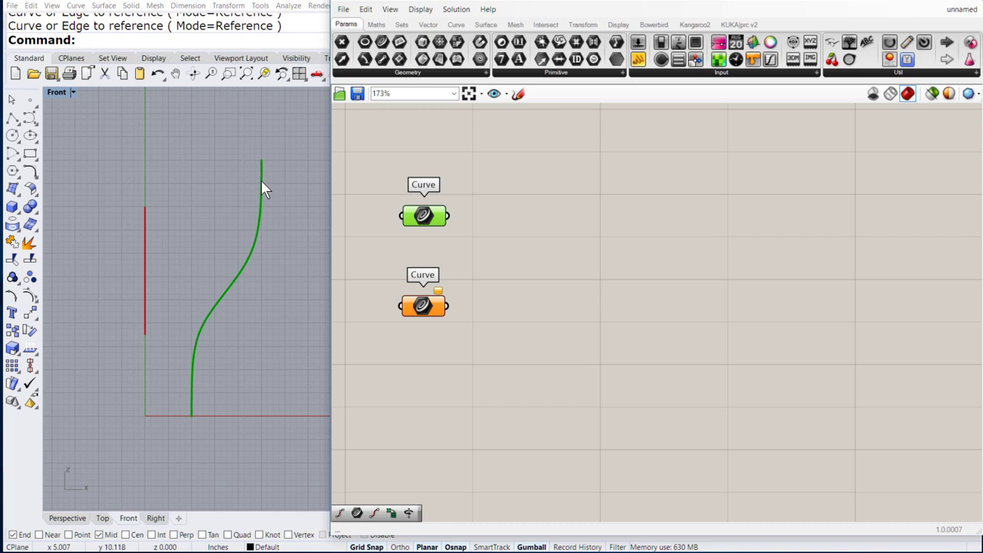
{"action": "right_click", "coordinate": [423, 306]}
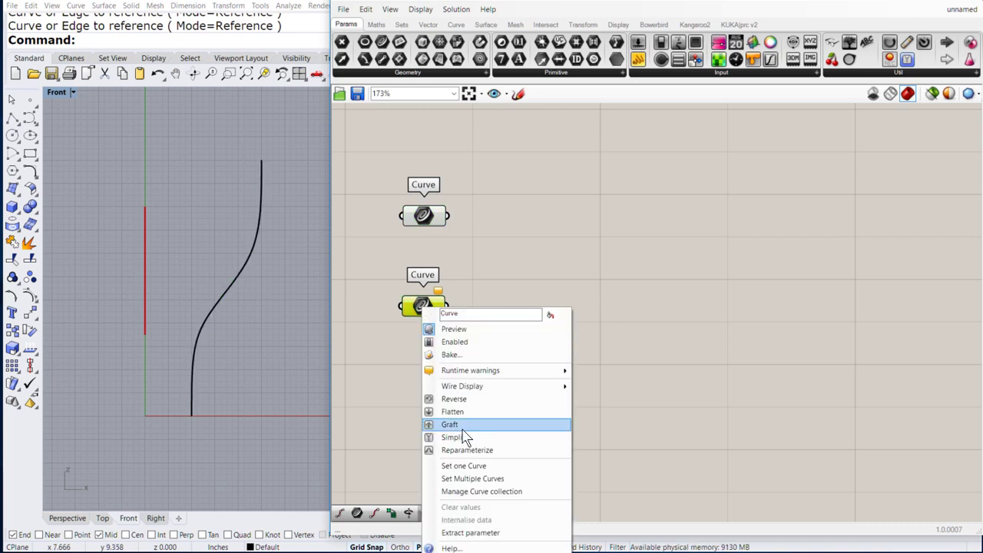
{"action": "left_click", "coordinate": [465, 466]}
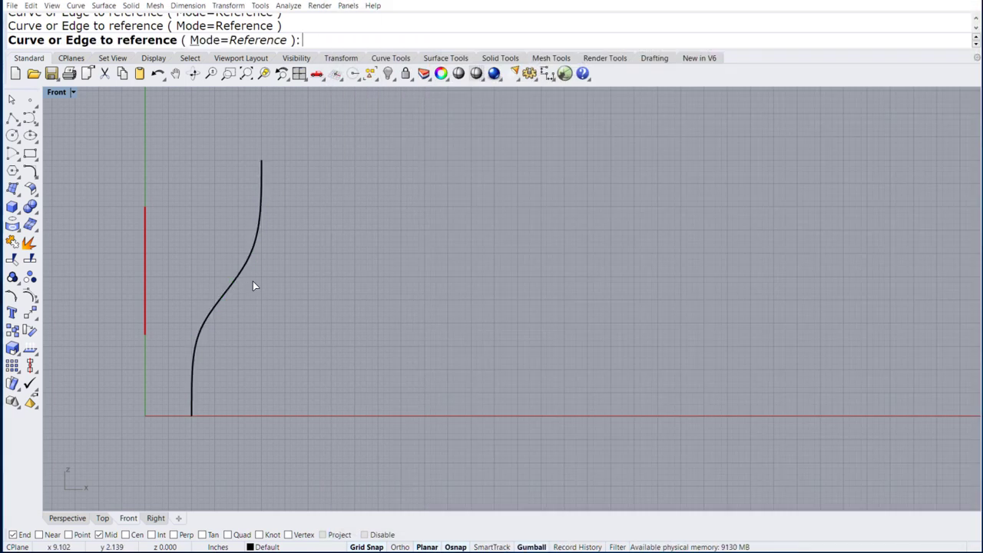
{"action": "left_click", "coordinate": [145, 241]}
{"action": "left_click", "coordinate": [464, 265]}
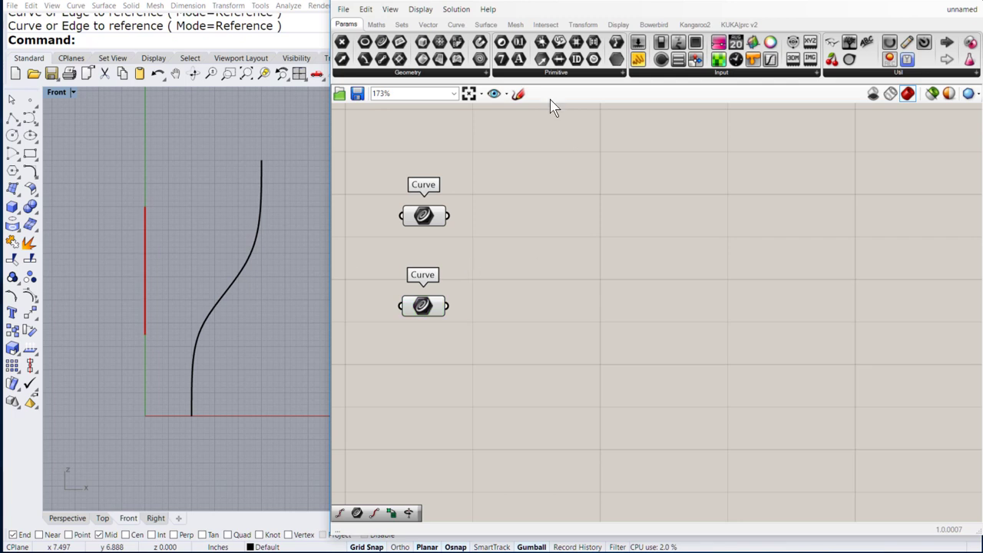
Step: Add a Rotate Axis component using the profile curve as Geometry and the line as Axis, with its Angle input in degrees
{"action": "left_click", "coordinate": [582, 26]}
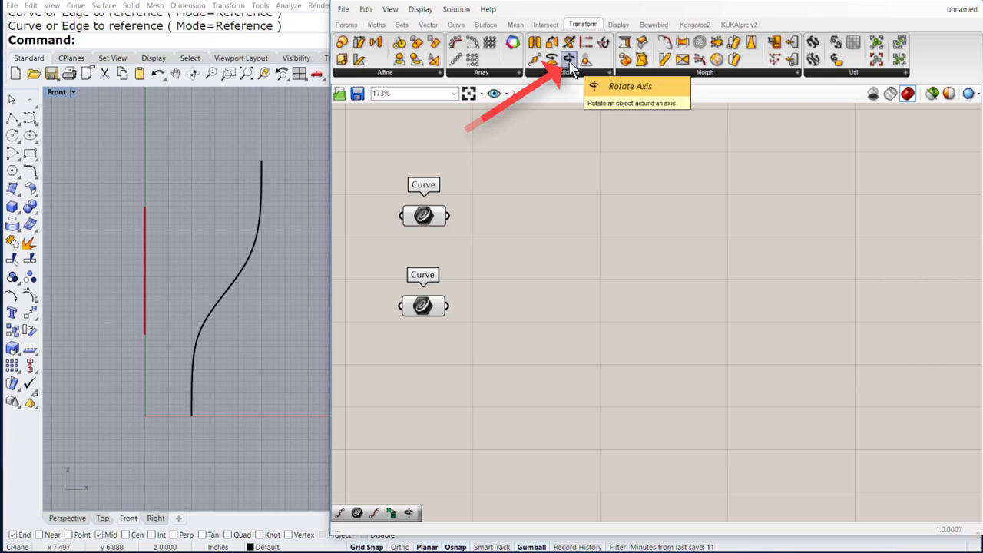
{"action": "left_click_drag", "start_coordinate": [571, 65], "coordinate": [652, 229]}
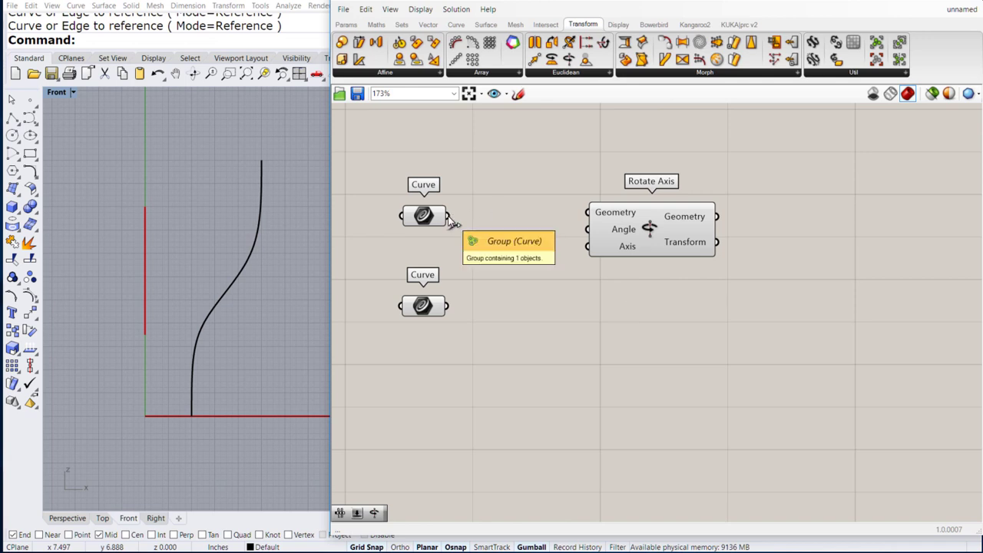
{"action": "left_click_drag", "start_coordinate": [450, 220], "coordinate": [582, 225]}
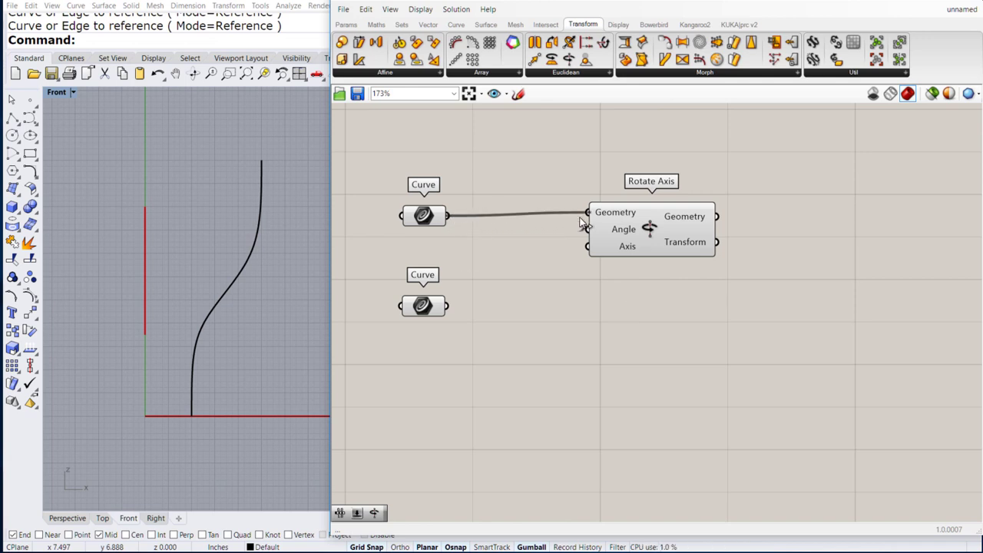
{"action": "left_click_drag", "start_coordinate": [448, 306], "coordinate": [582, 255]}
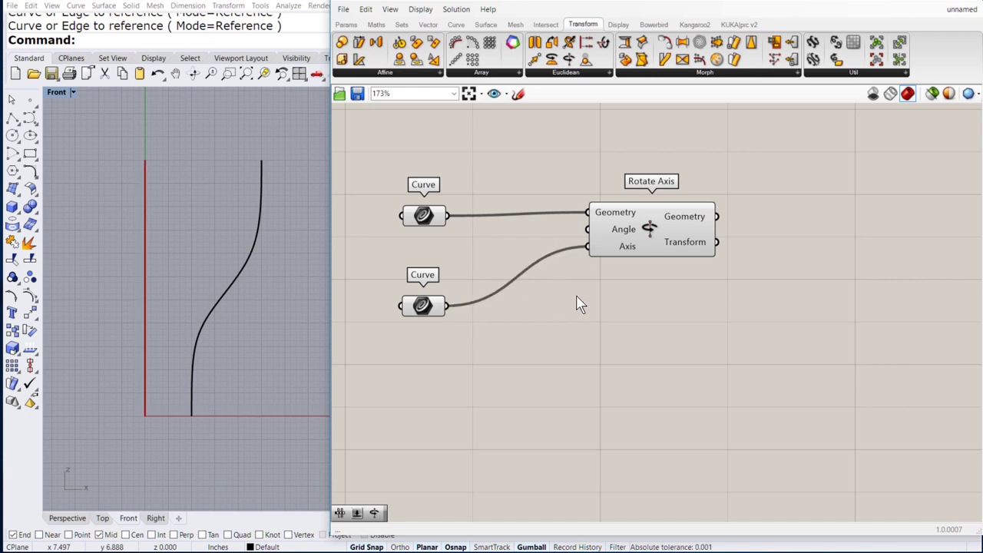
{"action": "right_click", "coordinate": [625, 238]}
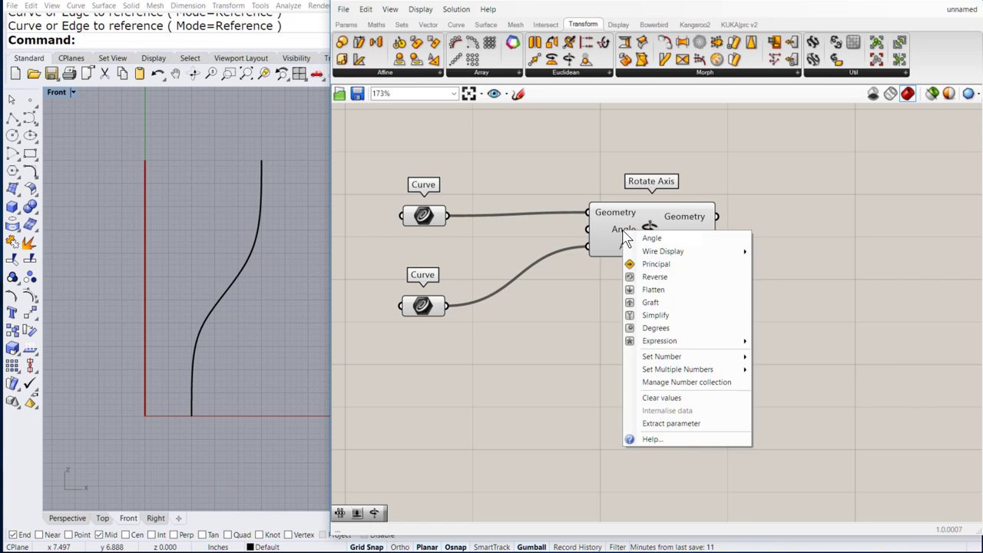
{"action": "left_click", "coordinate": [650, 329]}
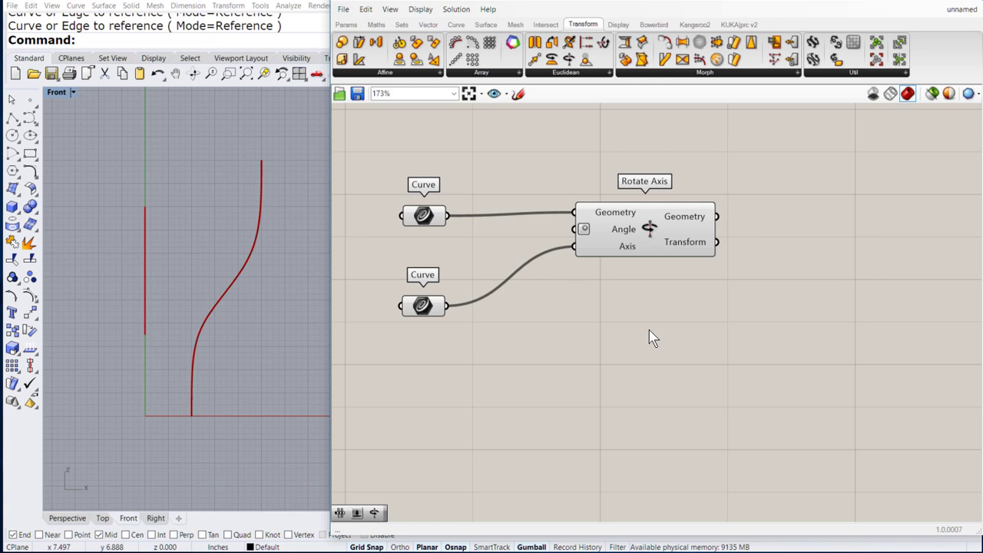
Step: Add a Range component below Rotate Axis and feed its Steps input from a number slider set to 8
{"action": "left_click", "coordinate": [403, 26]}
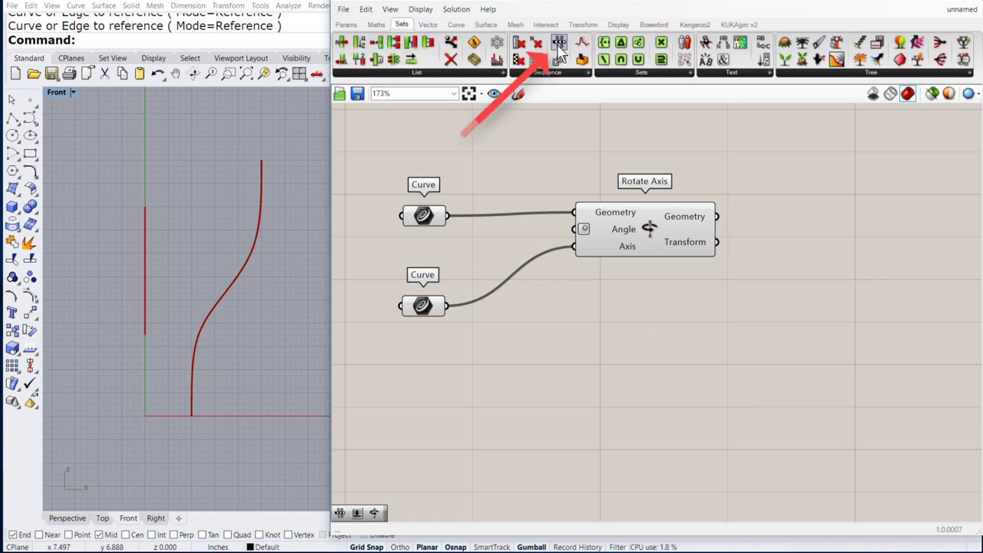
{"action": "left_click_drag", "start_coordinate": [561, 47], "coordinate": [570, 352]}
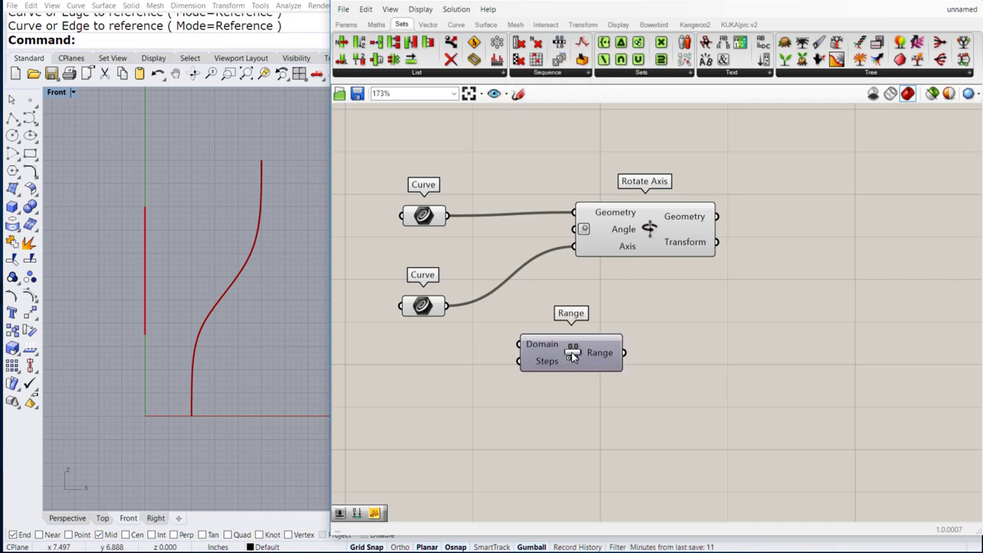
{"action": "double_click", "coordinate": [428, 374]}
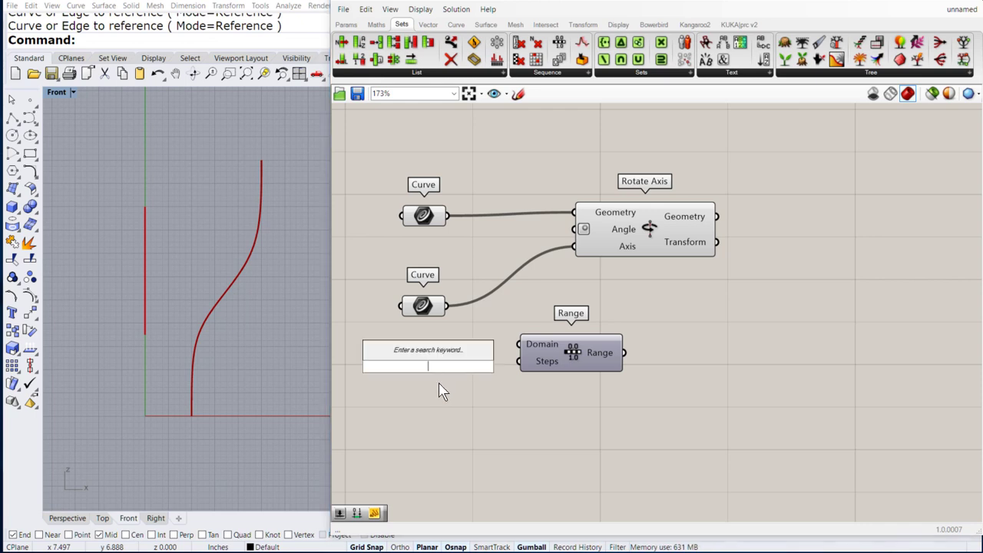
{"action": "type", "text": "8"}
{"action": "key", "text": "Return"}
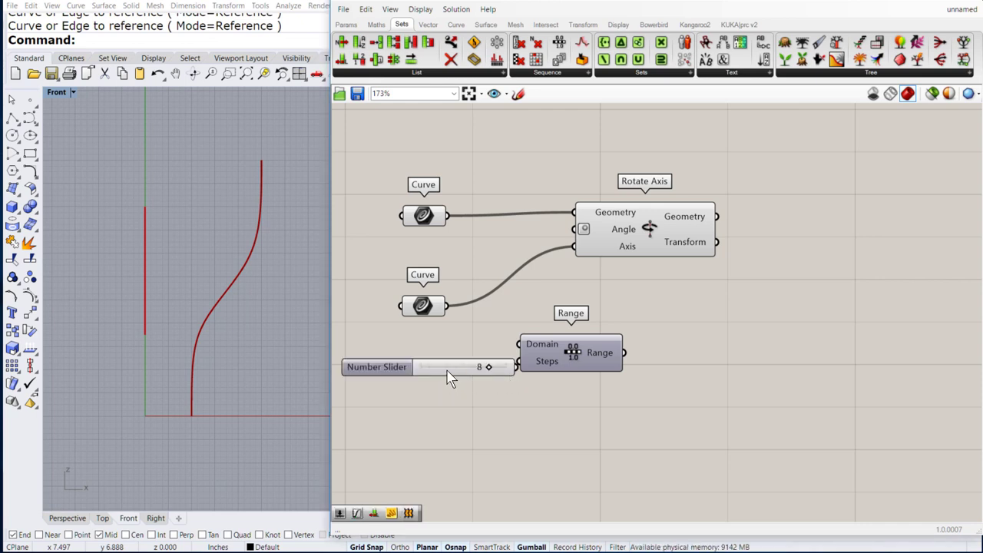
{"action": "left_click_drag", "start_coordinate": [449, 377], "coordinate": [424, 374]}
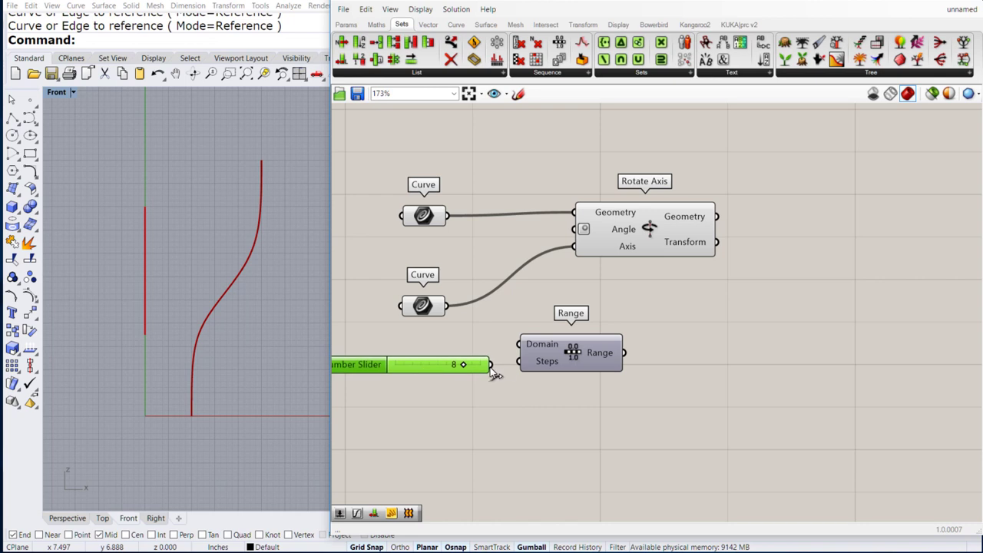
{"action": "left_click_drag", "start_coordinate": [490, 366], "coordinate": [525, 369]}
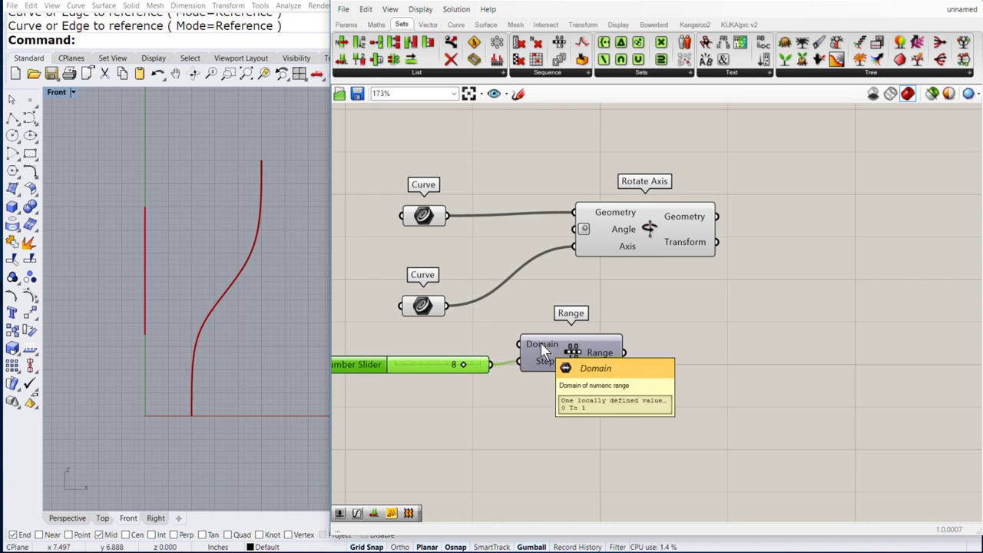
Step: Create a 0<360<360 number slider and connect it to the Range component's Domain input
{"action": "left_click", "coordinate": [413, 344]}
{"action": "double_click", "coordinate": [412, 344]}
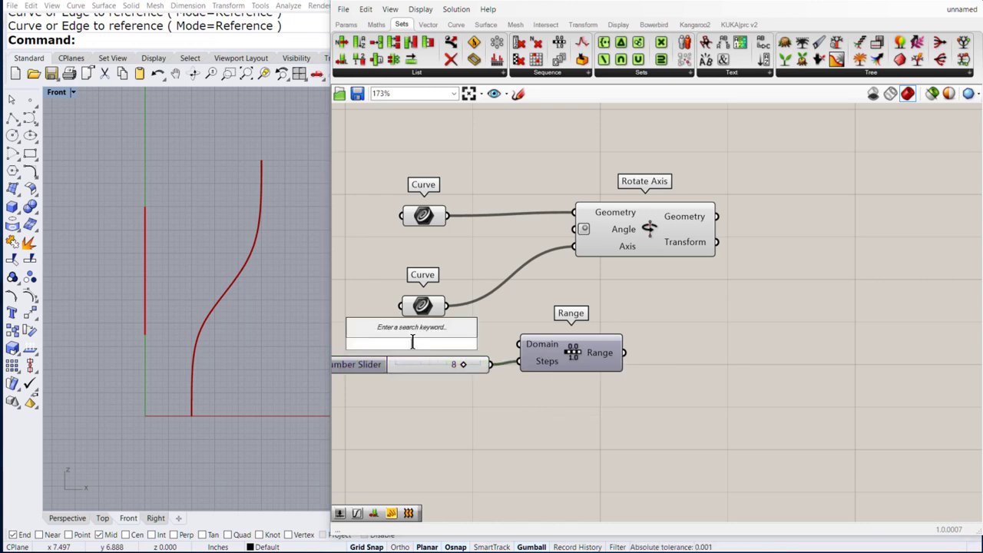
{"action": "type", "text": "0"}
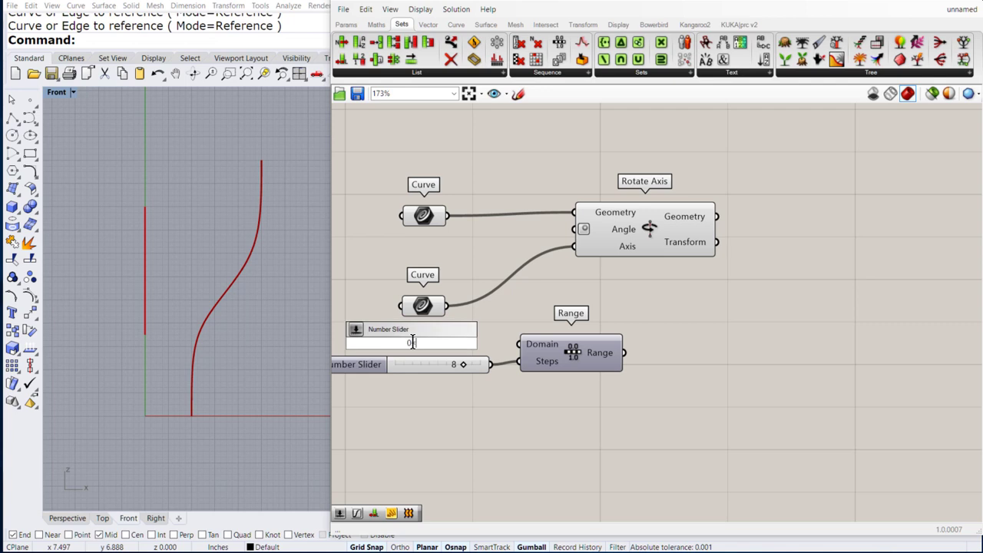
{"action": "type", "text": ".5"}
{"action": "type", "text": "60<3600"}
{"action": "key", "text": "BackSpace"}
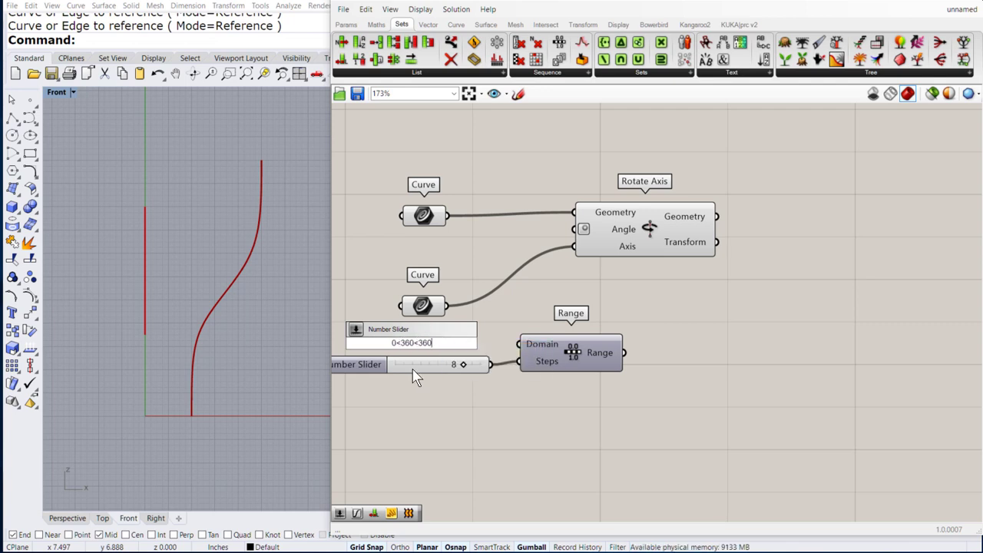
{"action": "key", "text": "Return"}
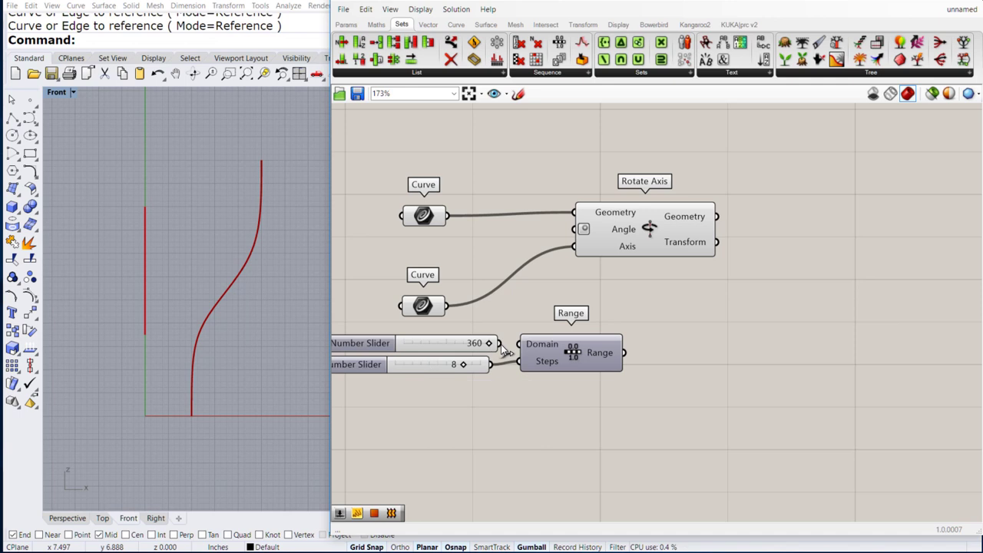
{"action": "left_click_drag", "start_coordinate": [500, 344], "coordinate": [512, 346]}
{"action": "mouse_move", "coordinate": [533, 342]}
Step: Feed the Range output into Rotate Axis's Angle input and inspect the rotated curves in the Perspective view
{"action": "left_click_drag", "start_coordinate": [623, 353], "coordinate": [576, 229]}
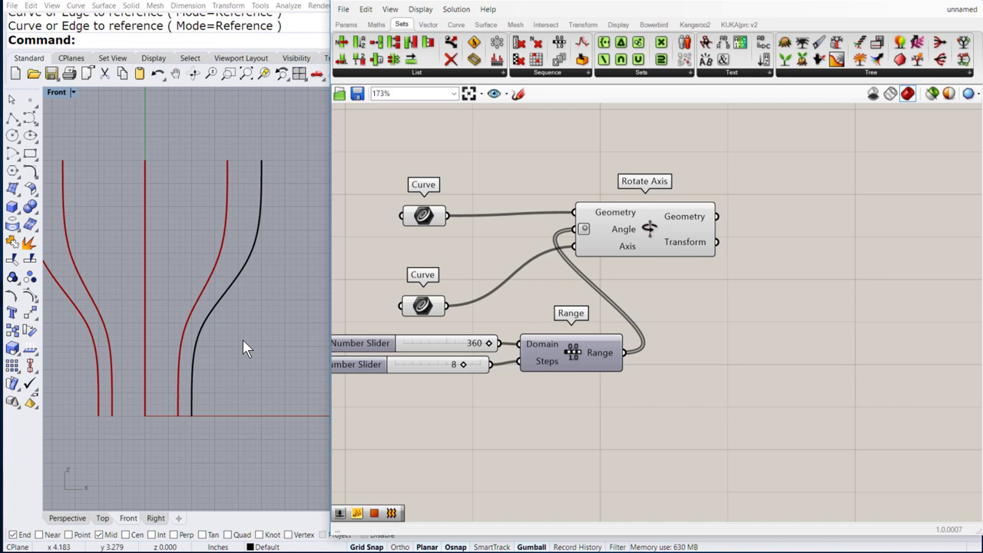
{"action": "left_click", "coordinate": [68, 518]}
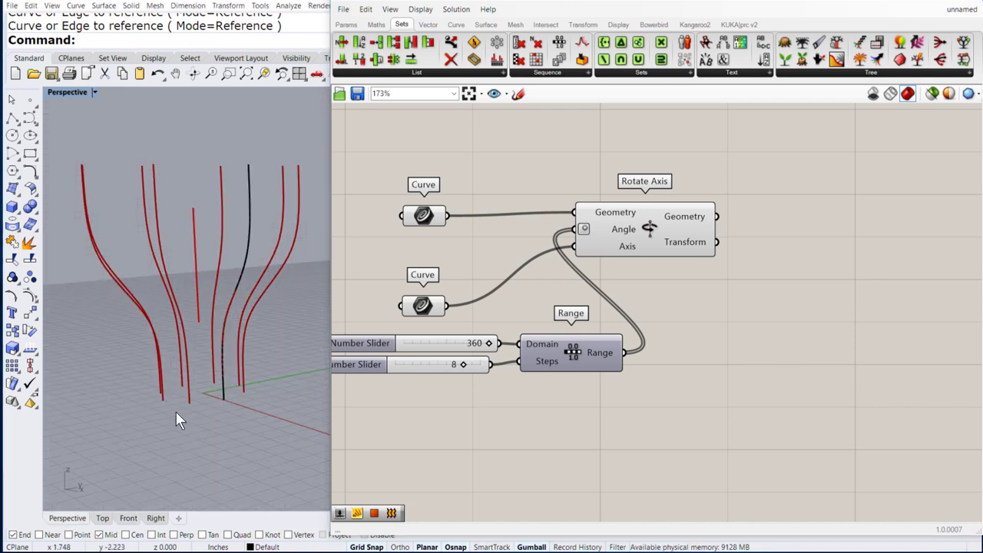
{"action": "right_click_drag", "start_coordinate": [176, 420], "coordinate": [187, 456]}
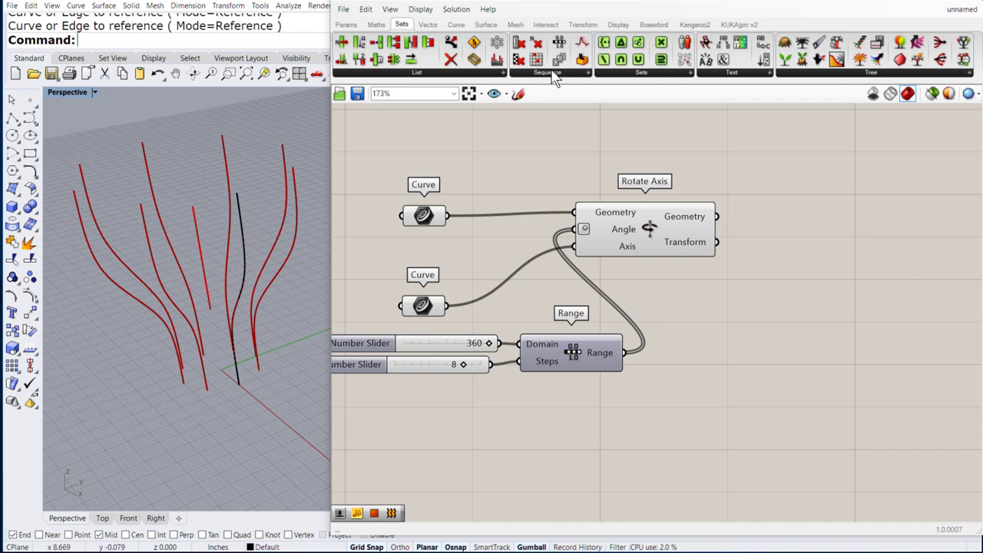
Step: Move Rotate Axis aside and add a Panel connected to the Range output, enlarged to list all its values
{"action": "left_click_drag", "start_coordinate": [694, 227], "coordinate": [741, 229]}
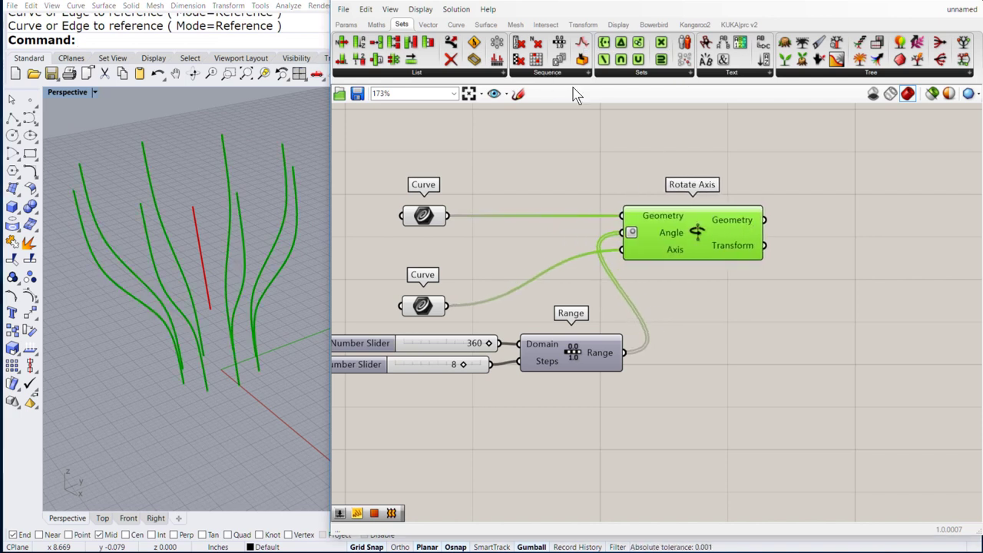
{"action": "left_click", "coordinate": [345, 25]}
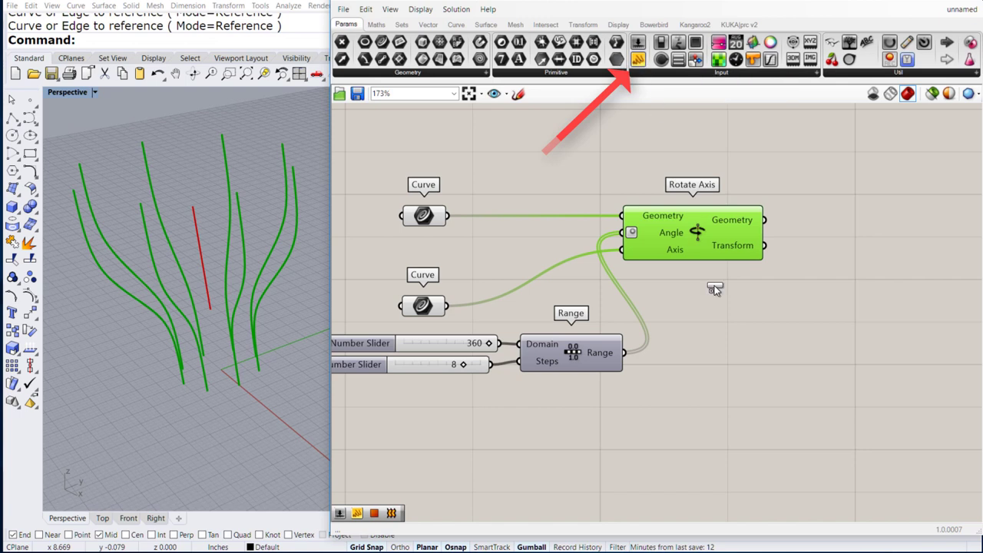
{"action": "left_click_drag", "start_coordinate": [714, 289], "coordinate": [740, 340]}
{"action": "left_click_drag", "start_coordinate": [624, 352], "coordinate": [674, 355]}
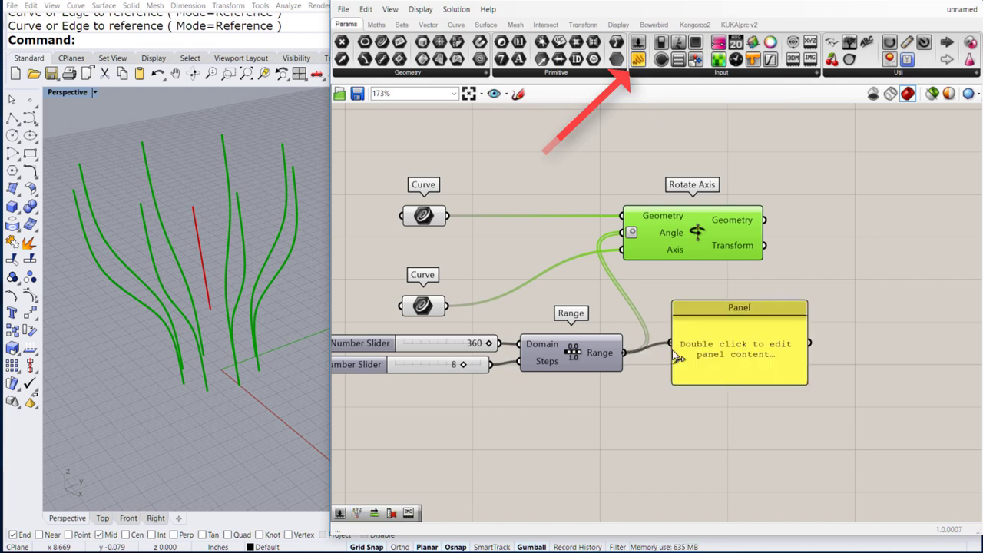
{"action": "left_click_drag", "start_coordinate": [723, 384], "coordinate": [718, 459]}
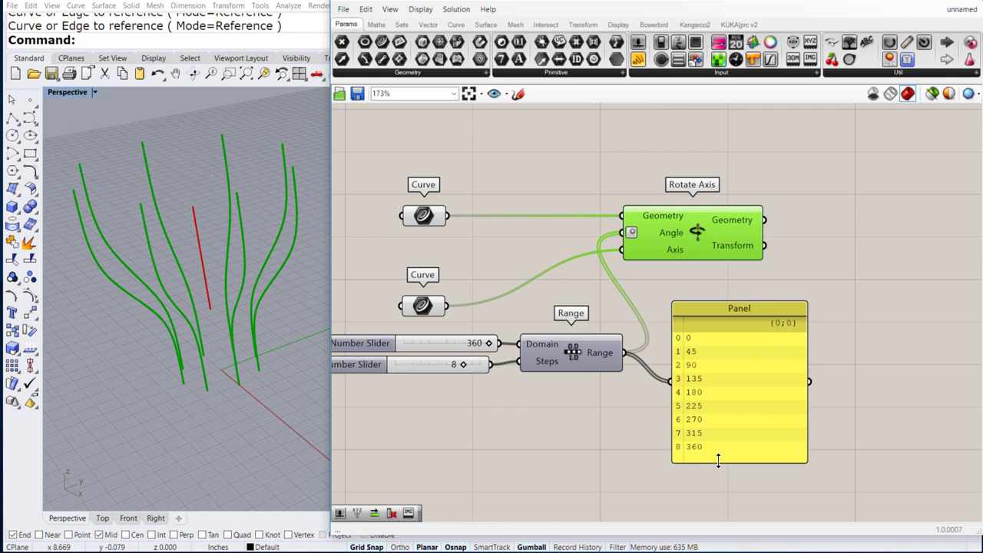
{"action": "left_click_drag", "start_coordinate": [739, 381], "coordinate": [722, 353]}
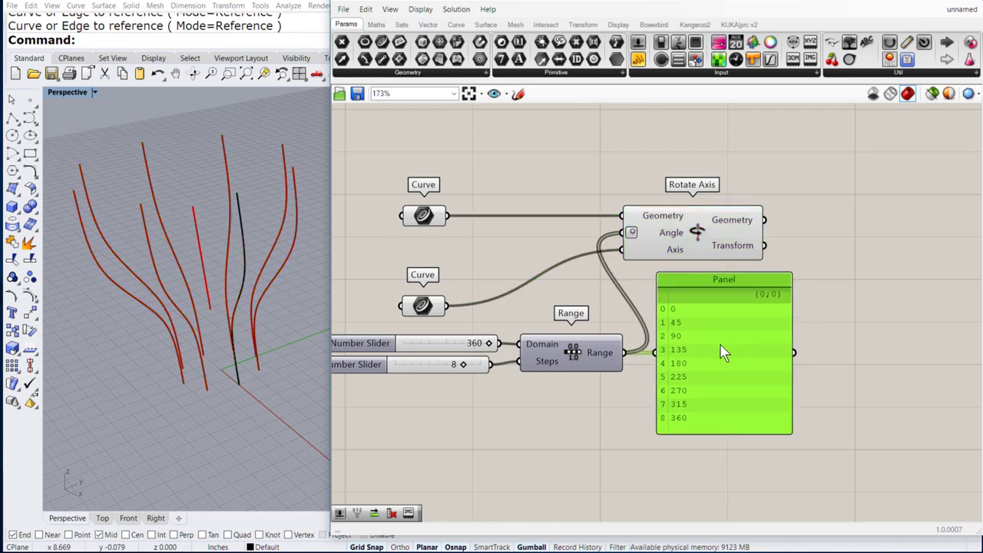
Step: Change the Panel's font to Sans Serif (Humanist) and enlarge the panel slightly to fit the text
{"action": "right_click", "coordinate": [722, 352]}
{"action": "mouse_move", "coordinate": [779, 473]}
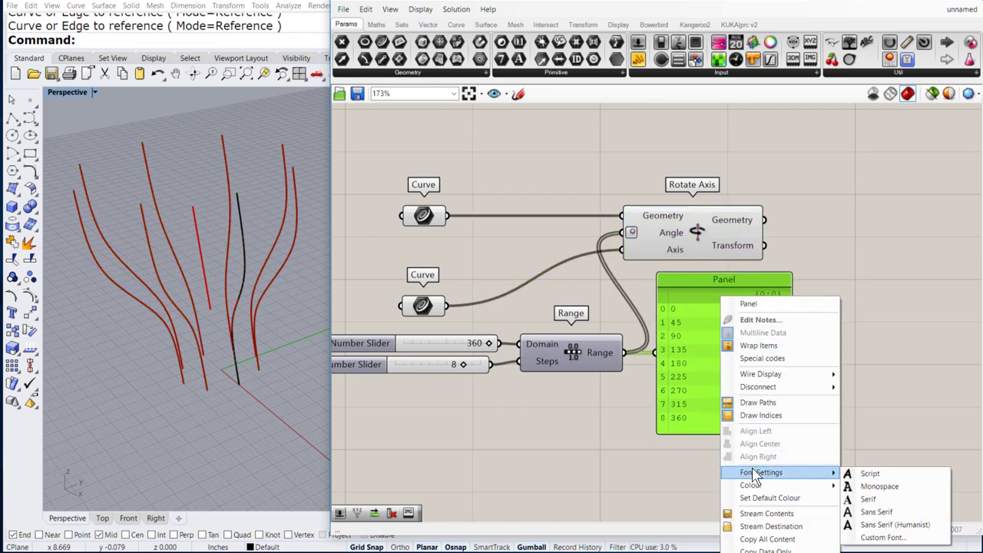
{"action": "left_click", "coordinate": [878, 524]}
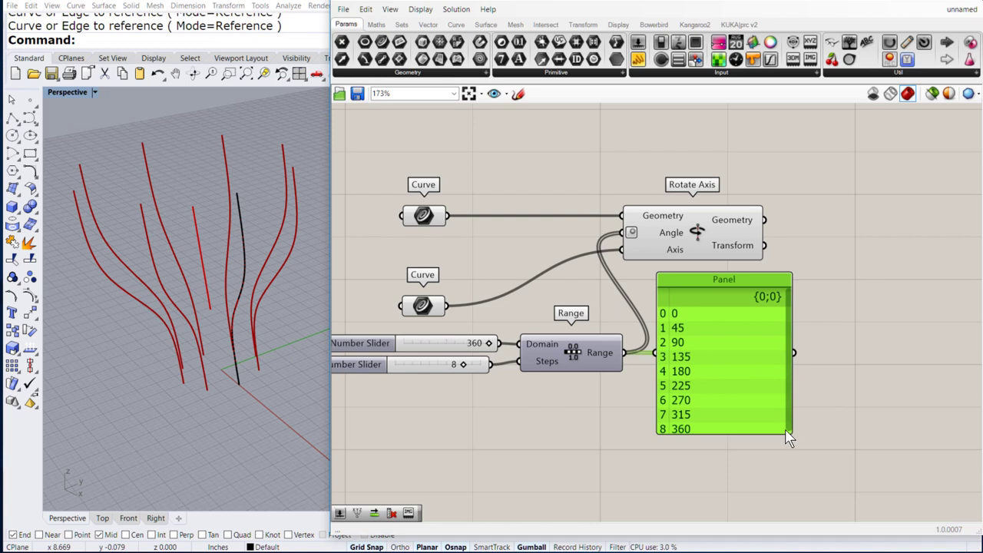
{"action": "left_click_drag", "start_coordinate": [789, 437], "coordinate": [792, 445]}
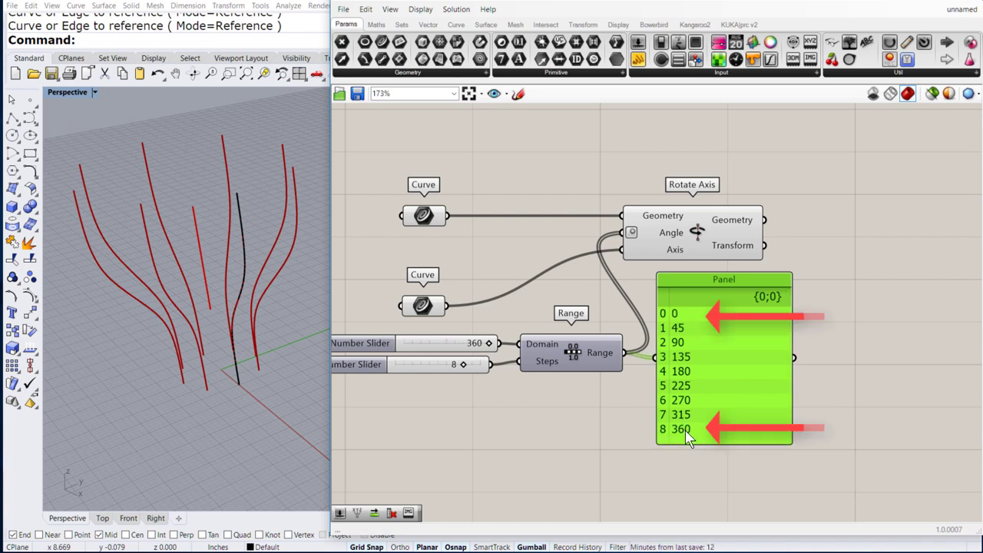
Step: Select the original profile curve in the Perspective viewport to compare it with the rotated copies
{"action": "left_click", "coordinate": [242, 217]}
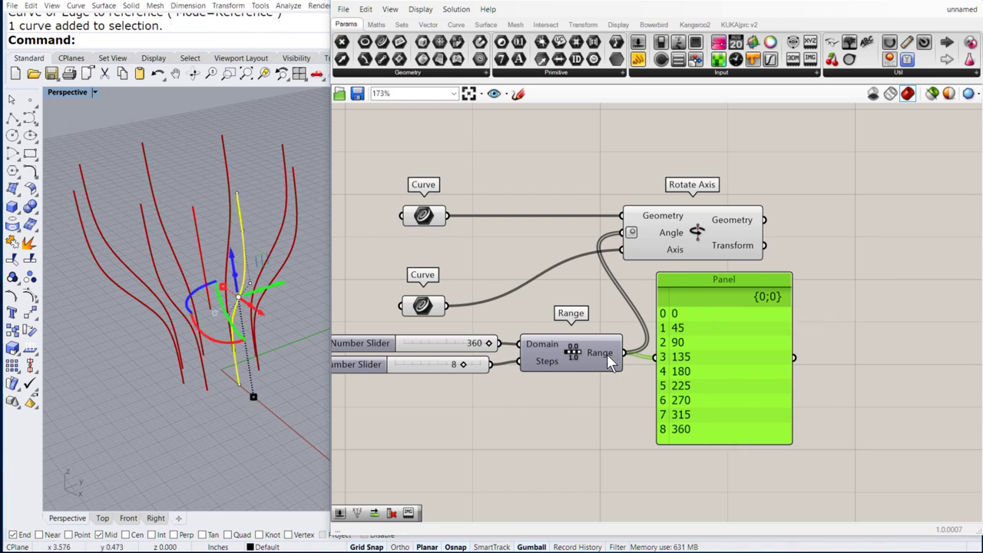
Step: Add a Cull Index component beside Rotate Axis and feed Rotate Axis's Geometry output into its List input
{"action": "left_click", "coordinate": [789, 246]}
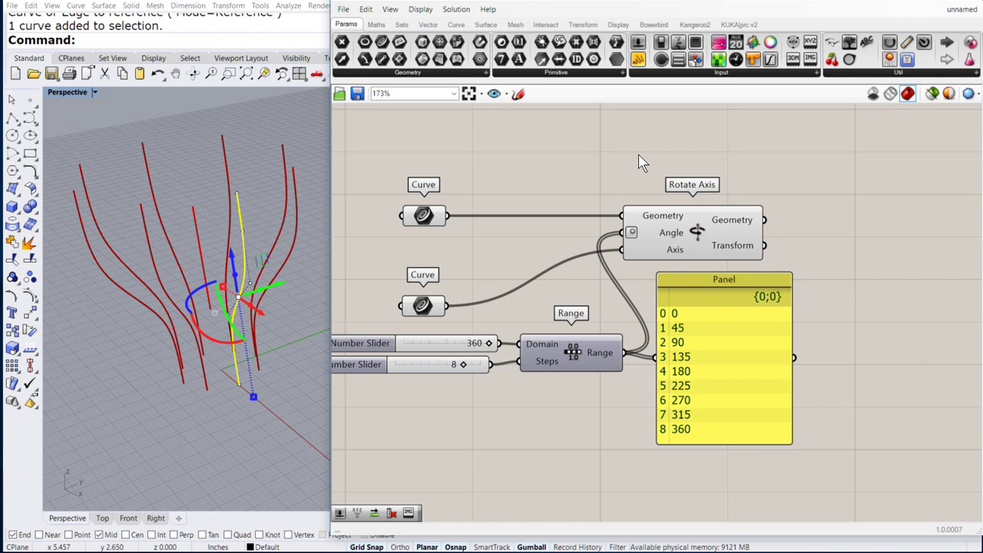
{"action": "left_click", "coordinate": [402, 24]}
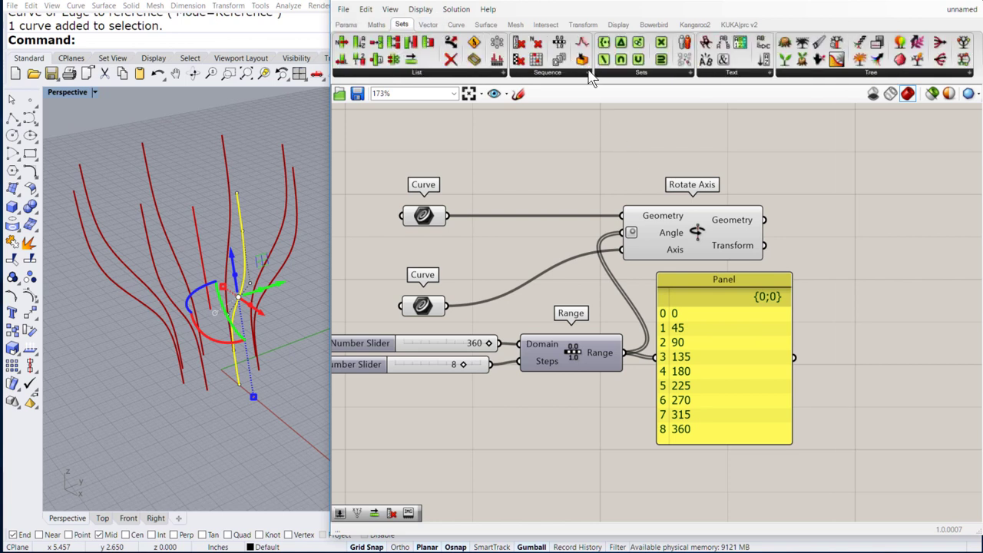
{"action": "left_click", "coordinate": [545, 74]}
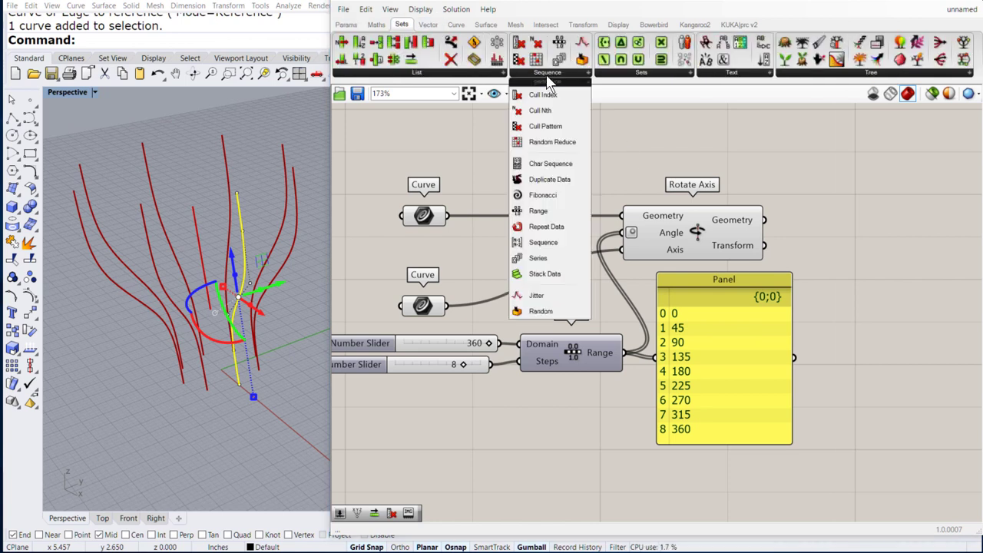
{"action": "left_click", "coordinate": [543, 95]}
{"action": "left_click", "coordinate": [906, 229]}
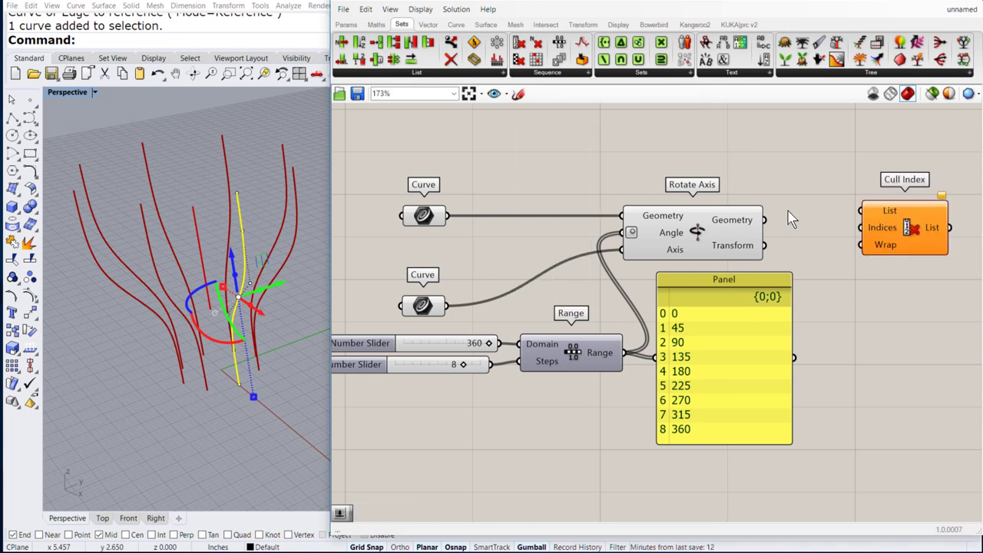
{"action": "left_click_drag", "start_coordinate": [765, 220], "coordinate": [862, 211]}
{"action": "left_click_drag", "start_coordinate": [900, 245], "coordinate": [901, 250]}
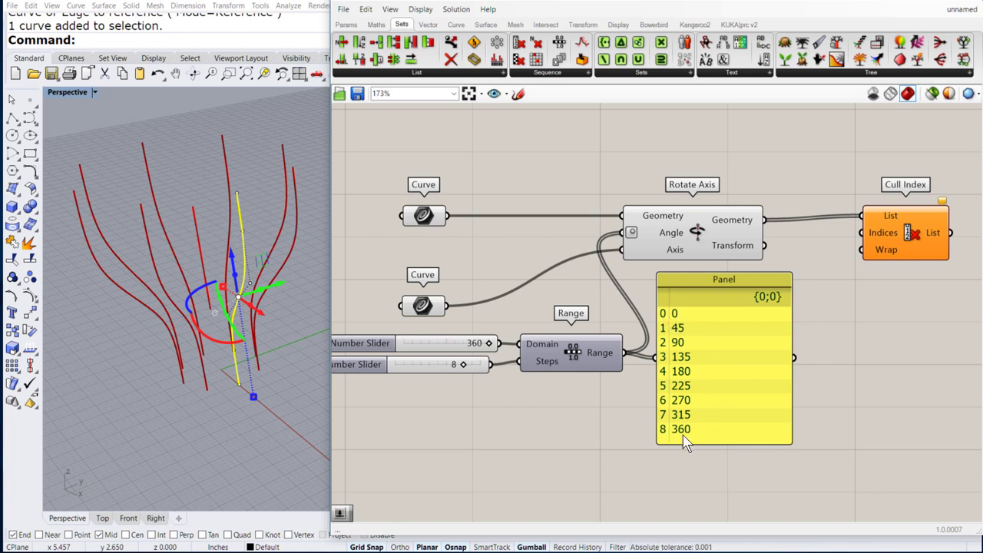
Step: Create a Number Slider ranging from -1 to 1, set at -1, and connect it to Cull Index's Indices input
{"action": "double_click", "coordinate": [682, 151]}
{"action": "type", "text": "-"}
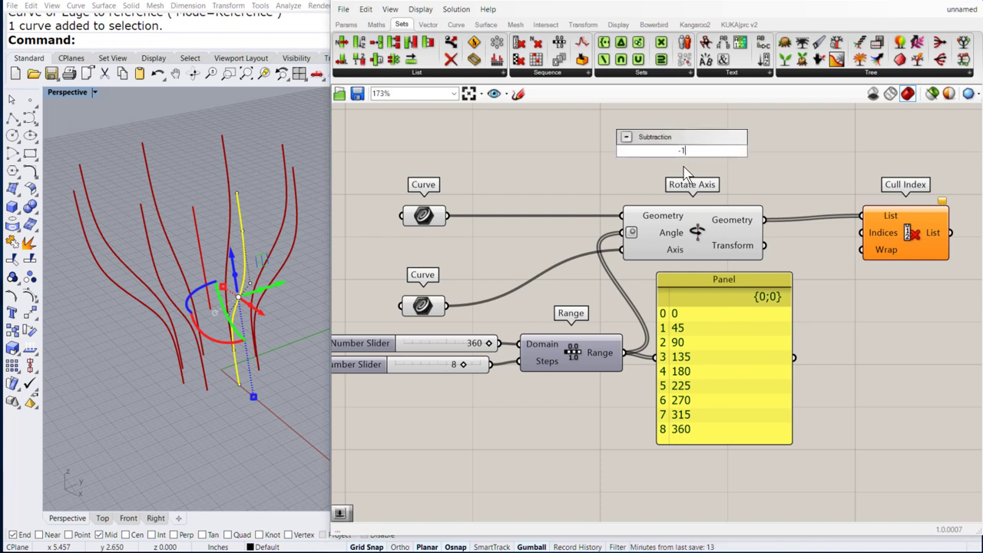
{"action": "type", "text": "1"}
{"action": "type", "text": "..1"}
{"action": "key", "text": "Return"}
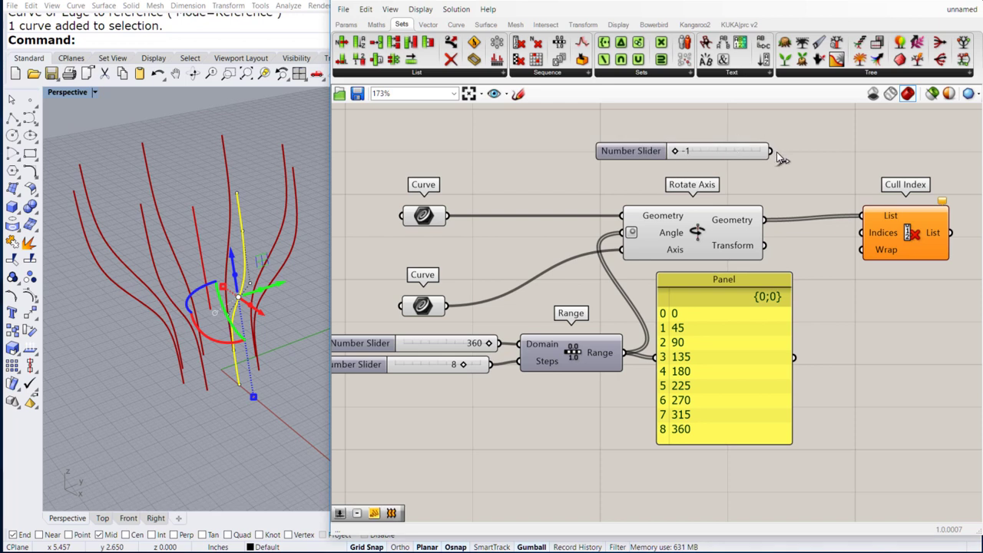
{"action": "left_click_drag", "start_coordinate": [771, 151], "coordinate": [859, 247]}
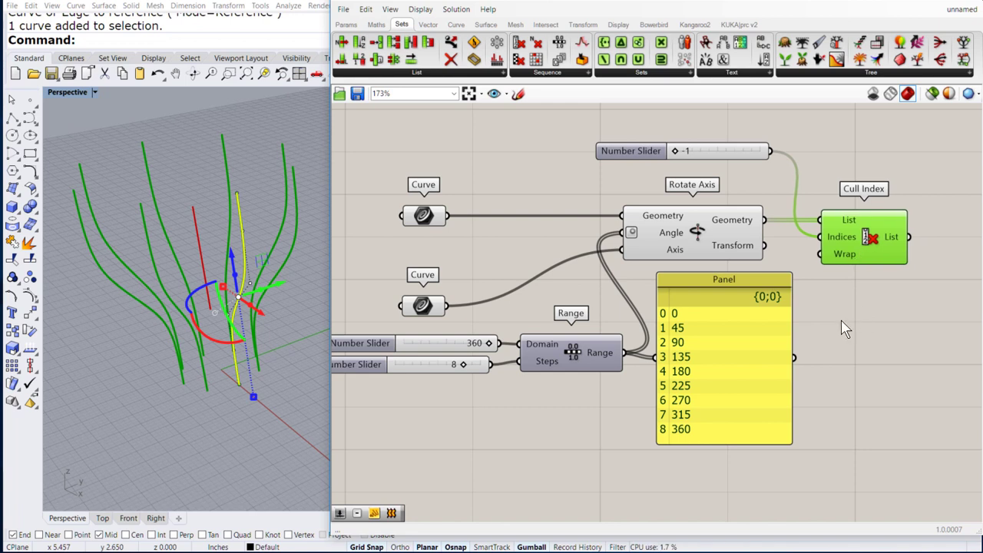
{"action": "scroll", "coordinate": [841, 321], "scroll_direction": "down", "scroll_amount": 2}
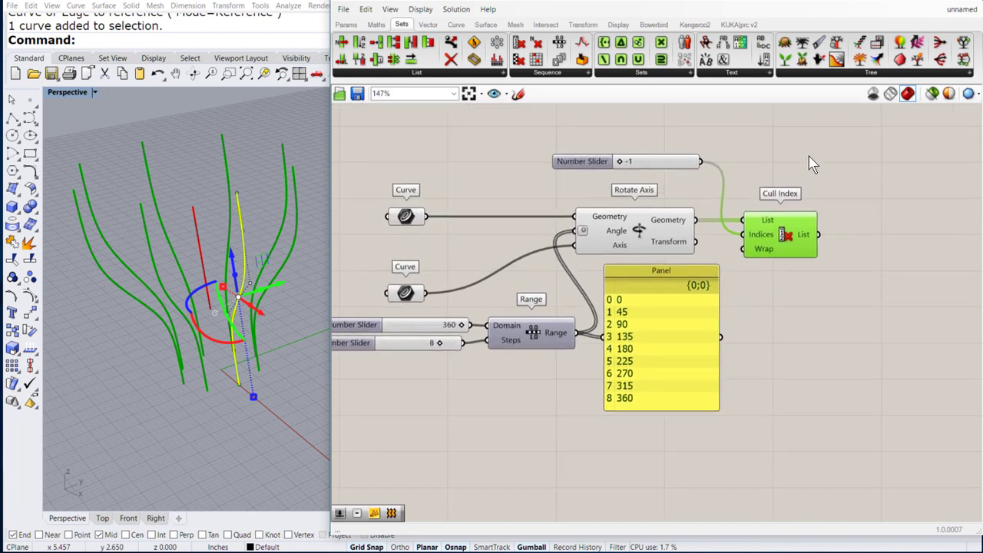
{"action": "left_click", "coordinate": [812, 164]}
Step: Add a Loft component beside Cull Index and feed the culled List output into its Curves input
{"action": "left_click", "coordinate": [486, 23]}
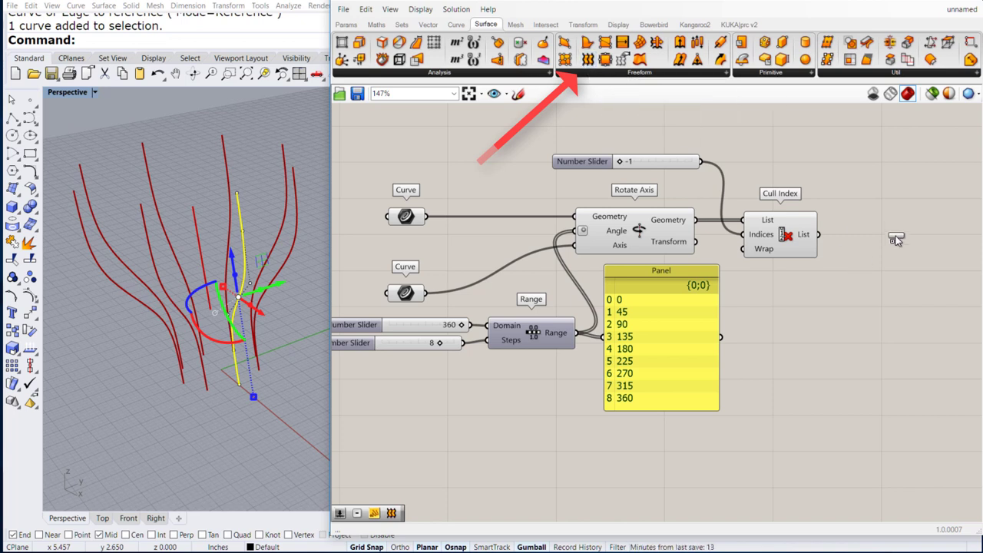
{"action": "left_click_drag", "start_coordinate": [896, 241], "coordinate": [896, 244]}
{"action": "left_click_drag", "start_coordinate": [818, 235], "coordinate": [891, 243]}
{"action": "left_click", "coordinate": [875, 278]}
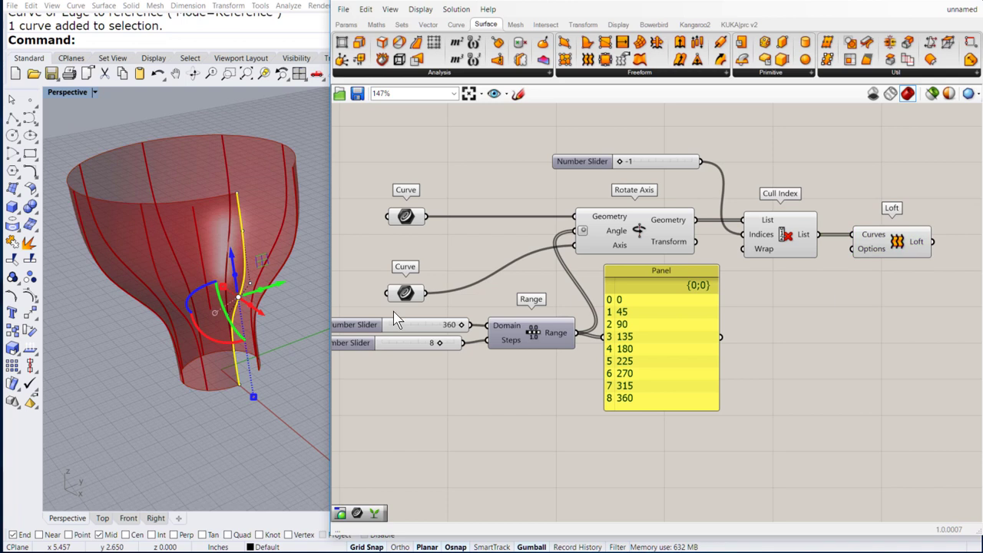
Step: Enable Closed loft in the Loft component's options, commit the change, and deselect the profile curve in the Perspective view
{"action": "right_click_drag", "start_coordinate": [315, 245], "coordinate": [281, 178]}
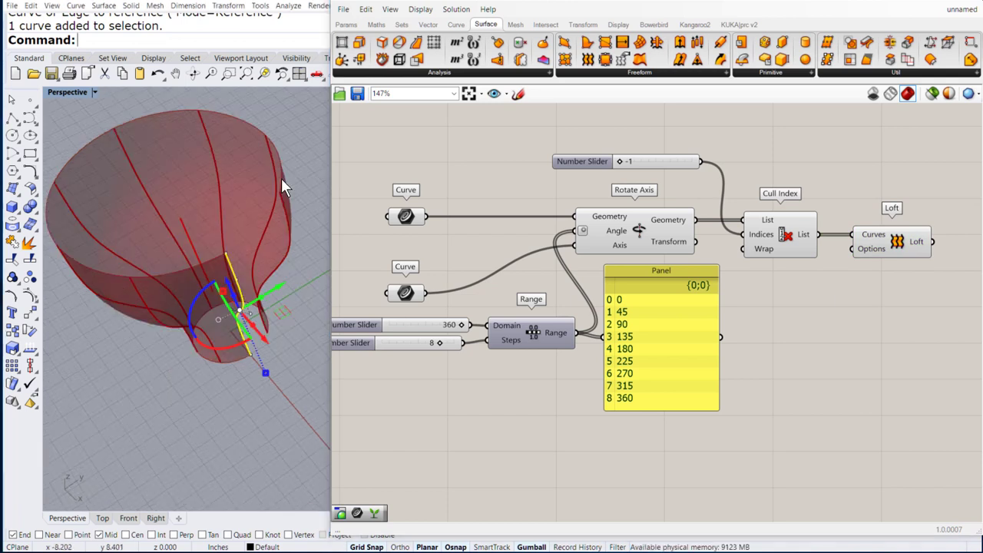
{"action": "right_click", "coordinate": [870, 256]}
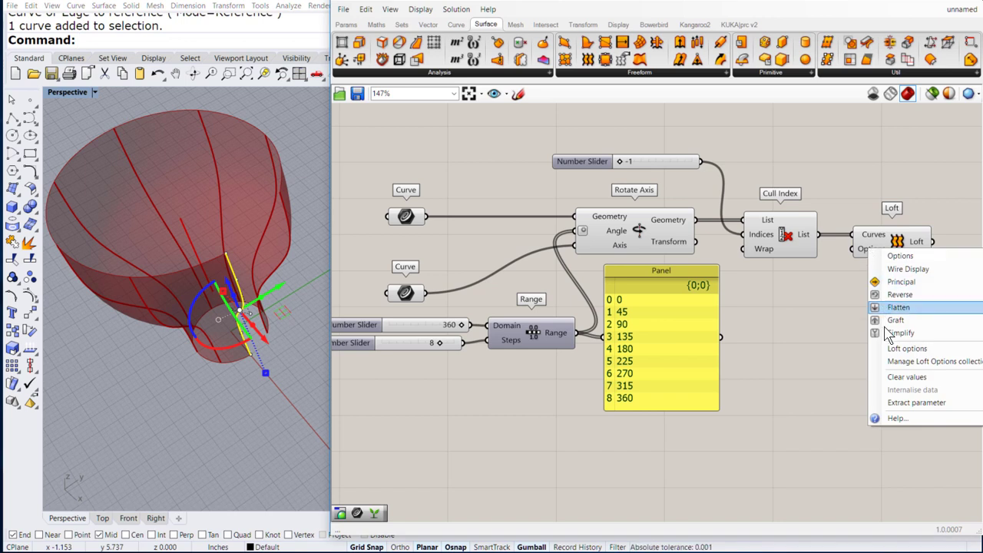
{"action": "mouse_move", "coordinate": [893, 356]}
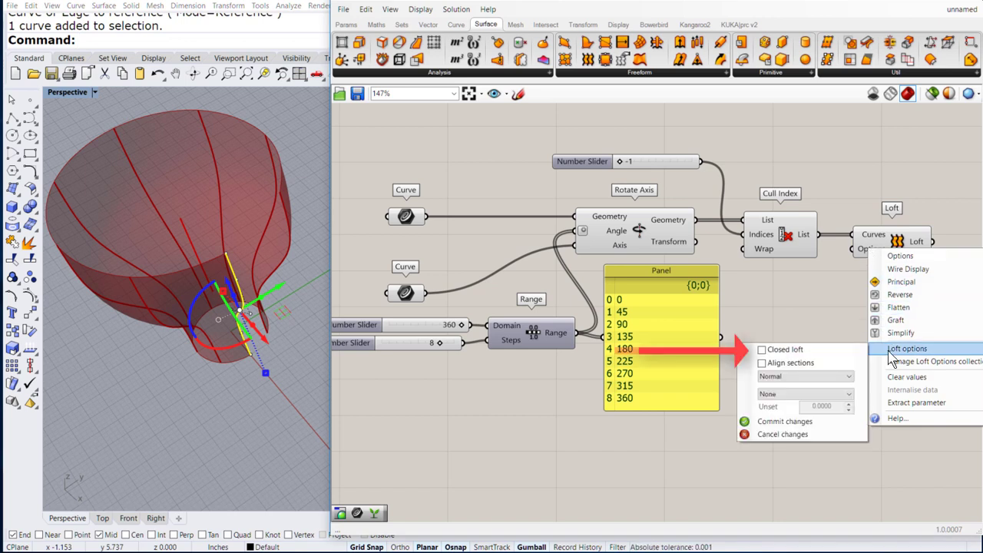
{"action": "left_click", "coordinate": [762, 349]}
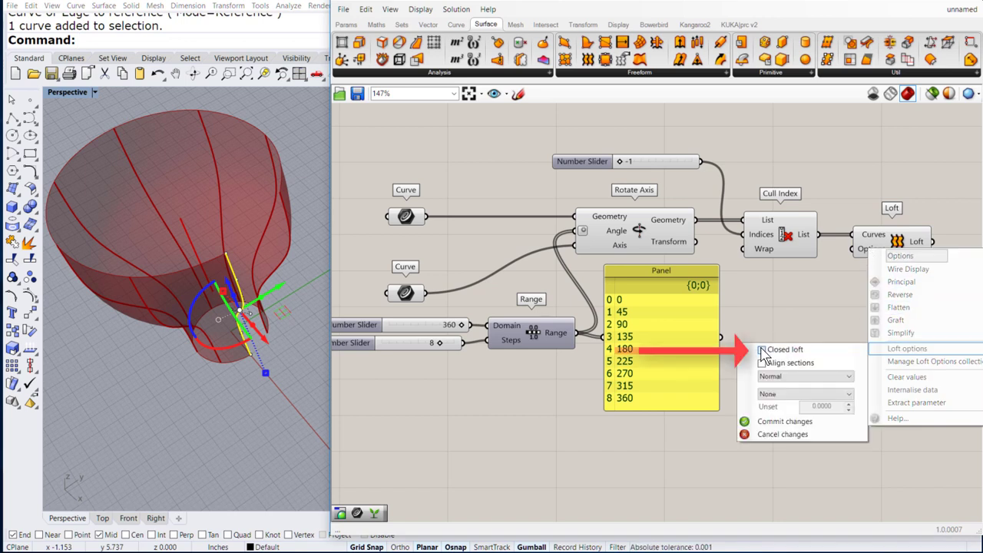
{"action": "left_click", "coordinate": [768, 421]}
{"action": "left_click", "coordinate": [257, 433]}
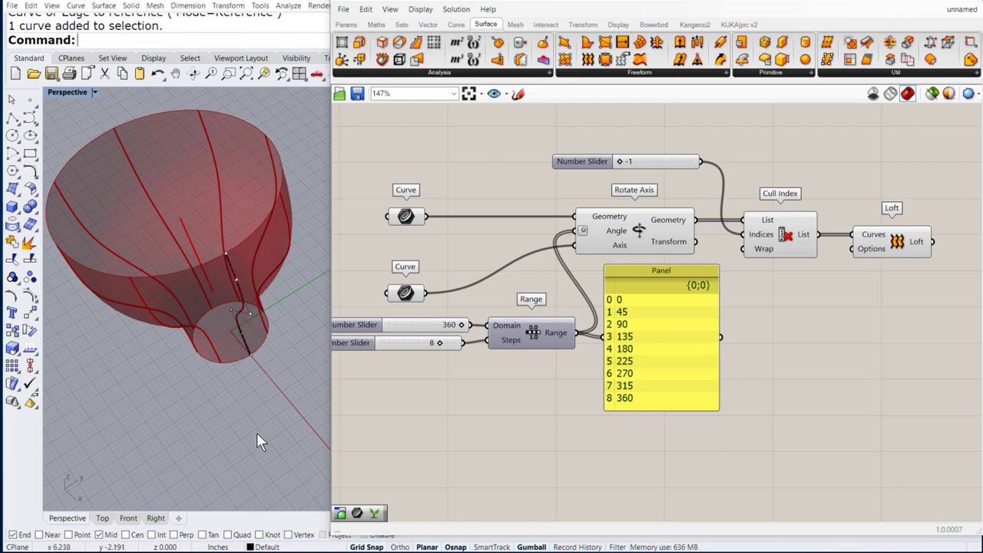